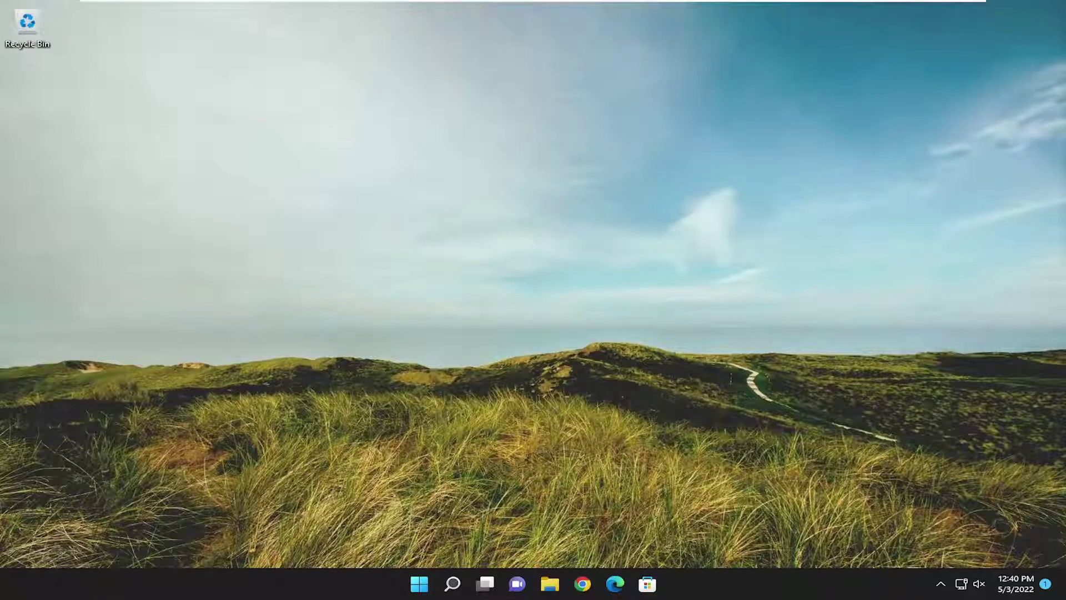
- Bring up Chrome from the taskbar and restore its maximized window on a New Tab page
click(590, 584)
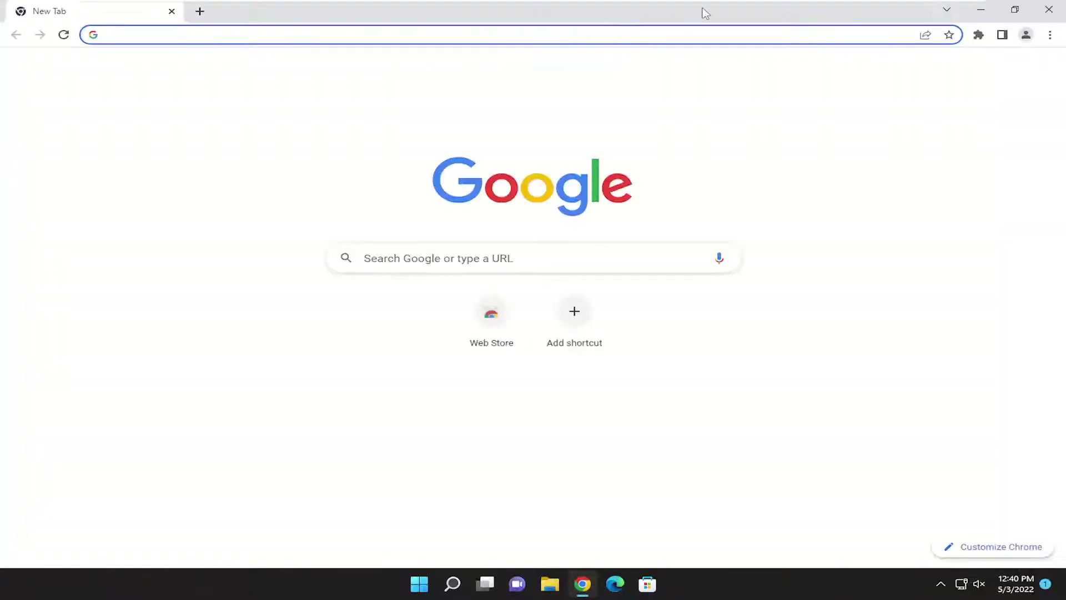
drag(705, 9, 633, 1)
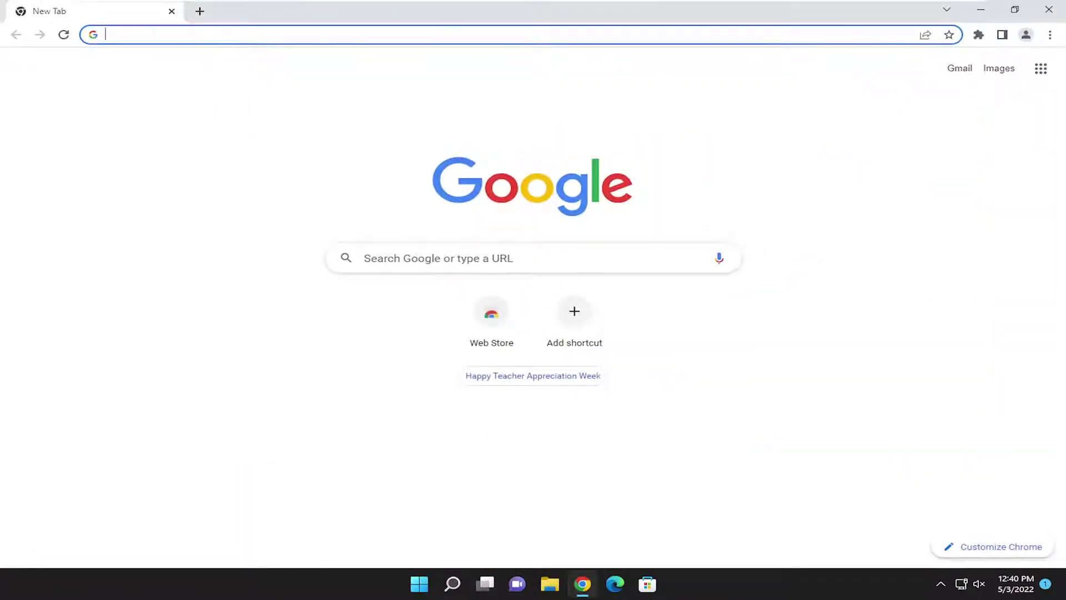
- Close Chrome and launch Registry Editor as administrator from a Windows search for regedit
click(1049, 9)
click(453, 592)
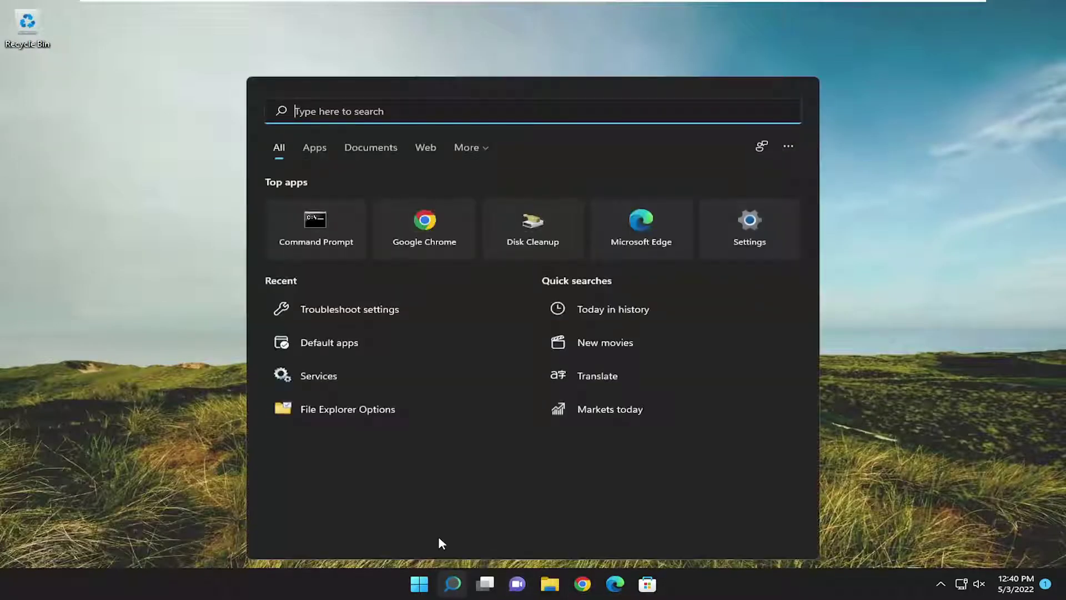
text(regedit)
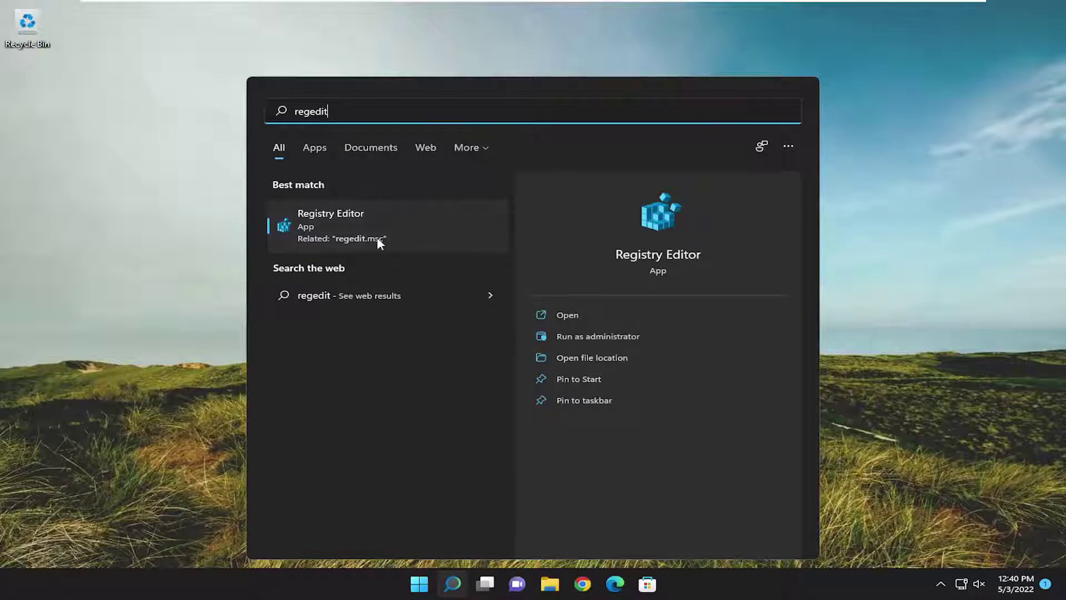
right_click(344, 231)
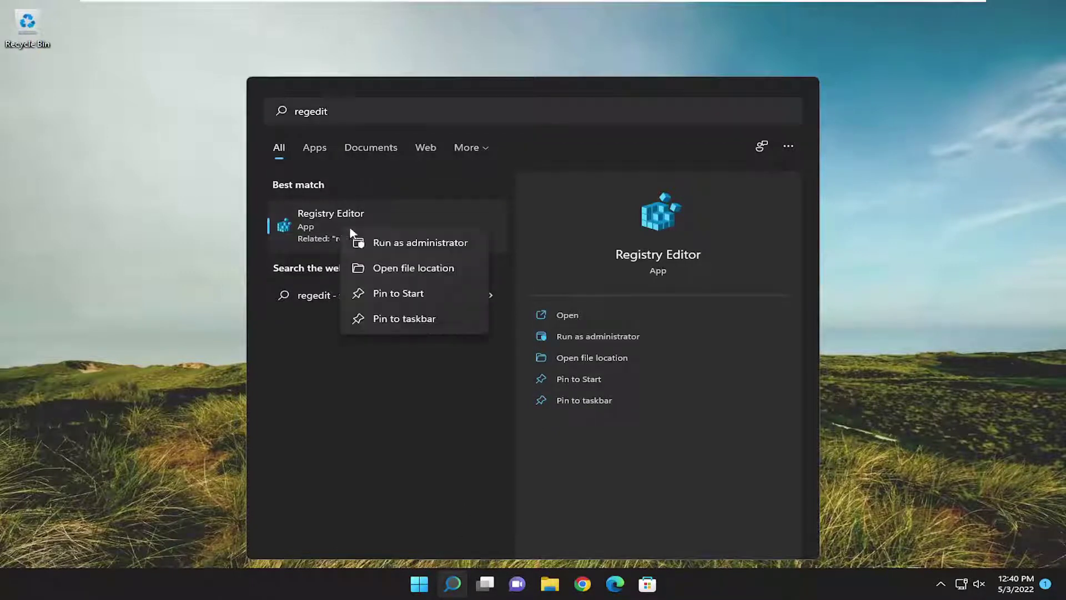
click(421, 248)
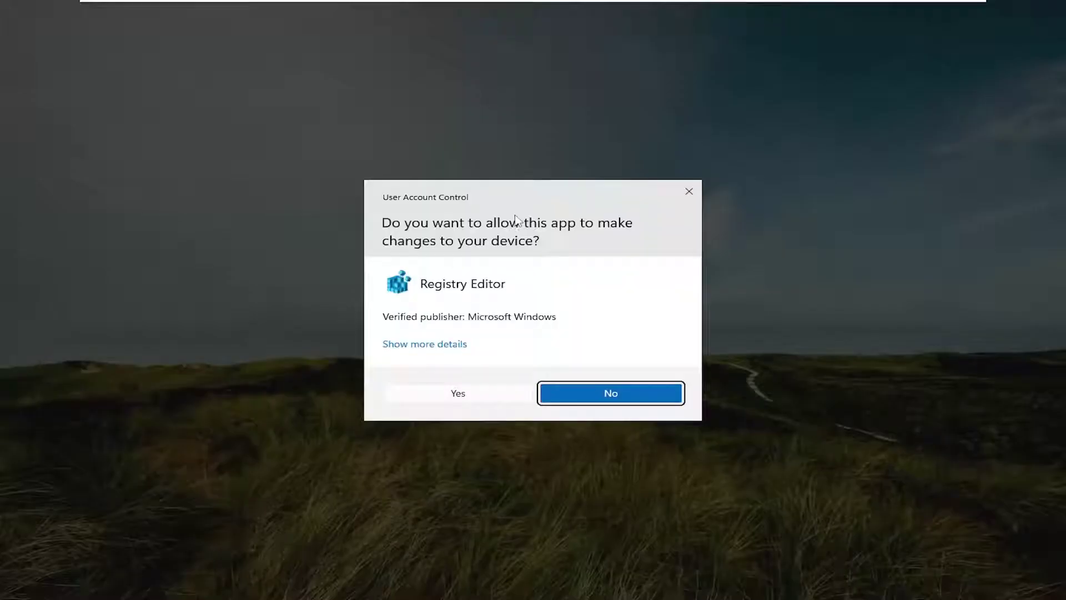
- Approve the UAC prompt, then open the registry Export dialog and cancel it
click(482, 394)
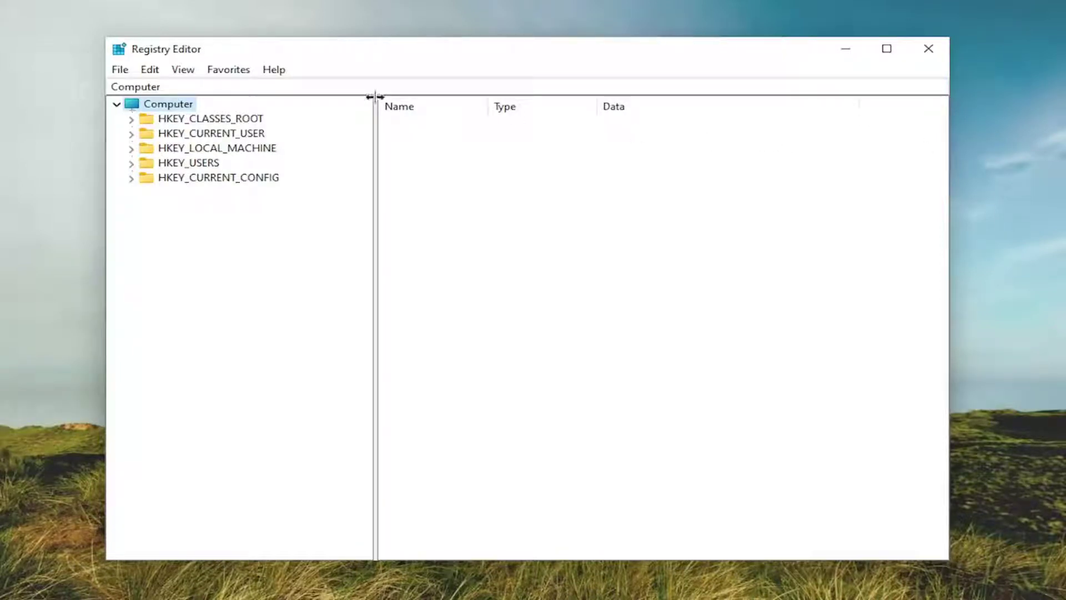
click(121, 70)
click(150, 108)
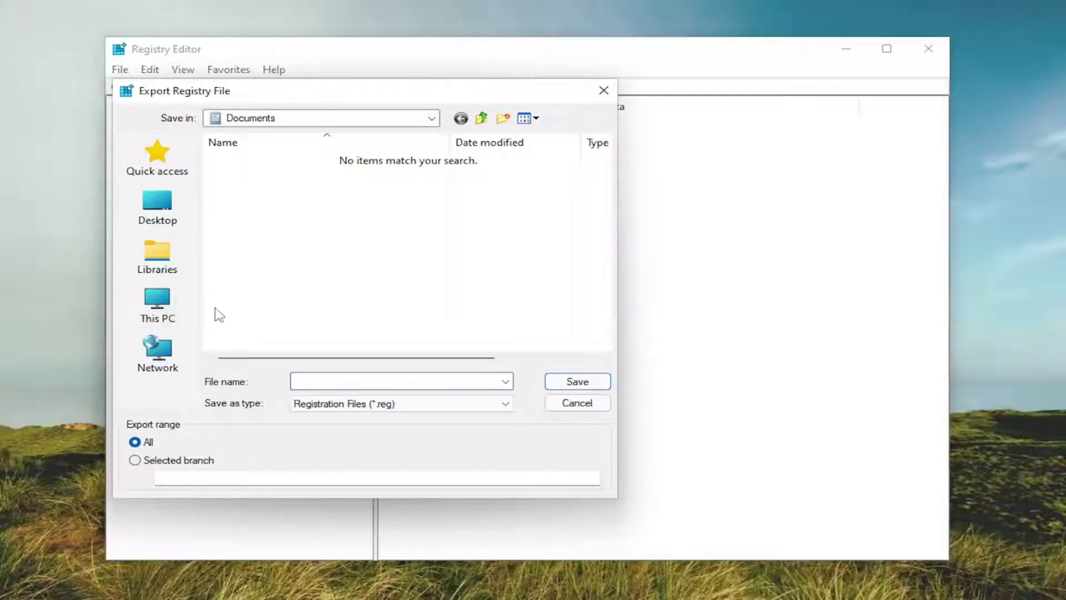
click(587, 407)
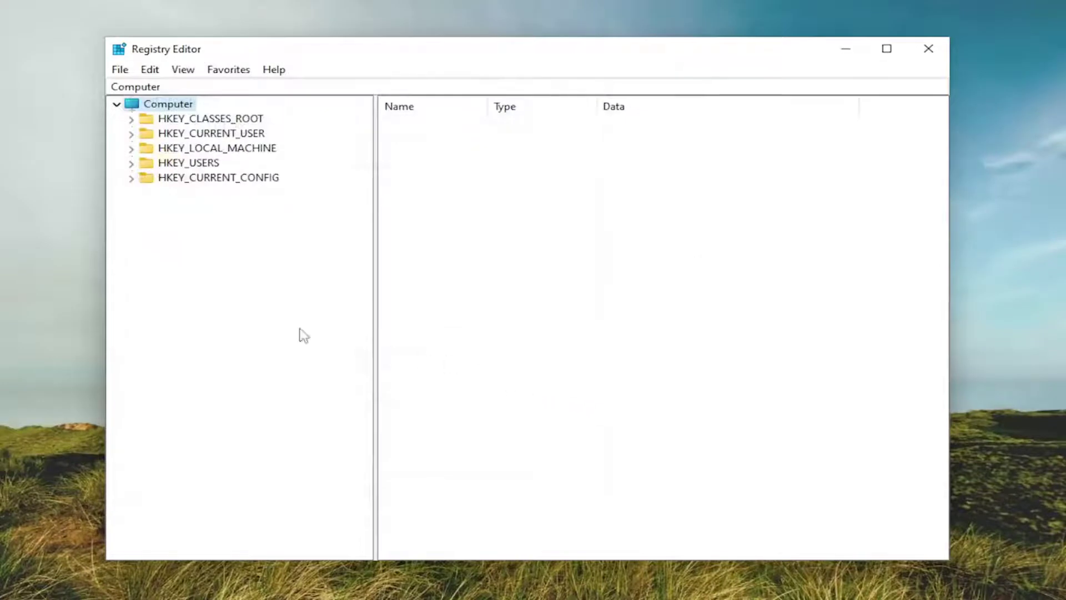
- Open the Import Registry File dialog and cancel it without importing anything
click(119, 70)
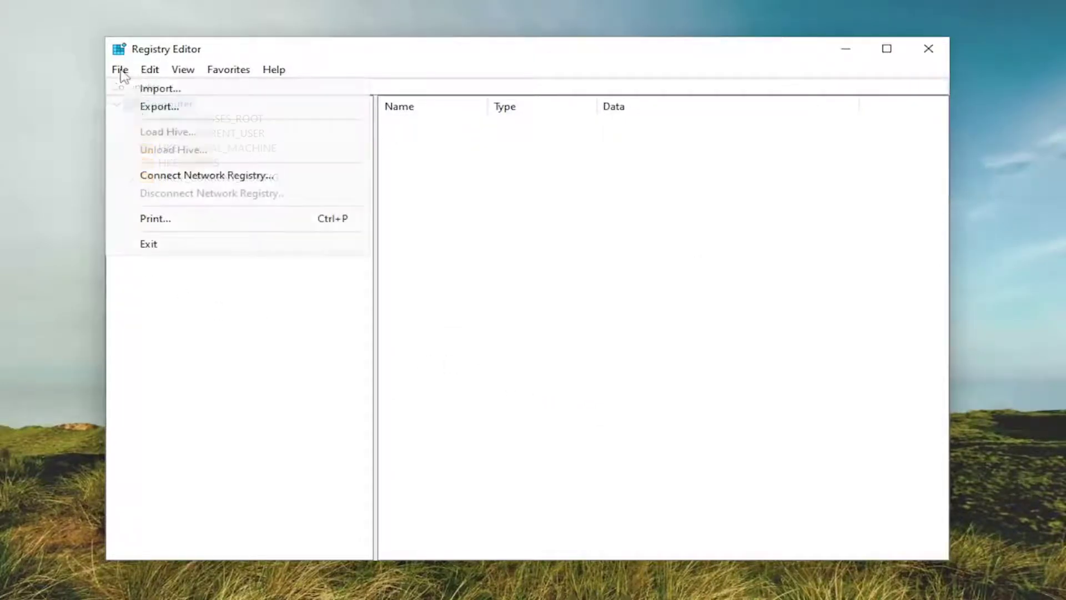
click(146, 89)
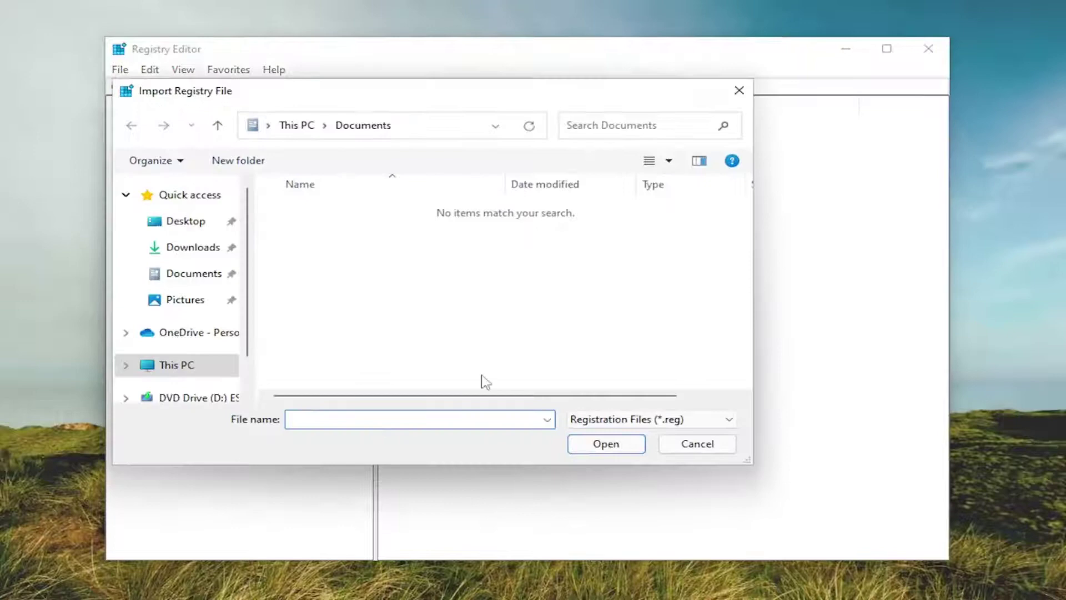
click(698, 445)
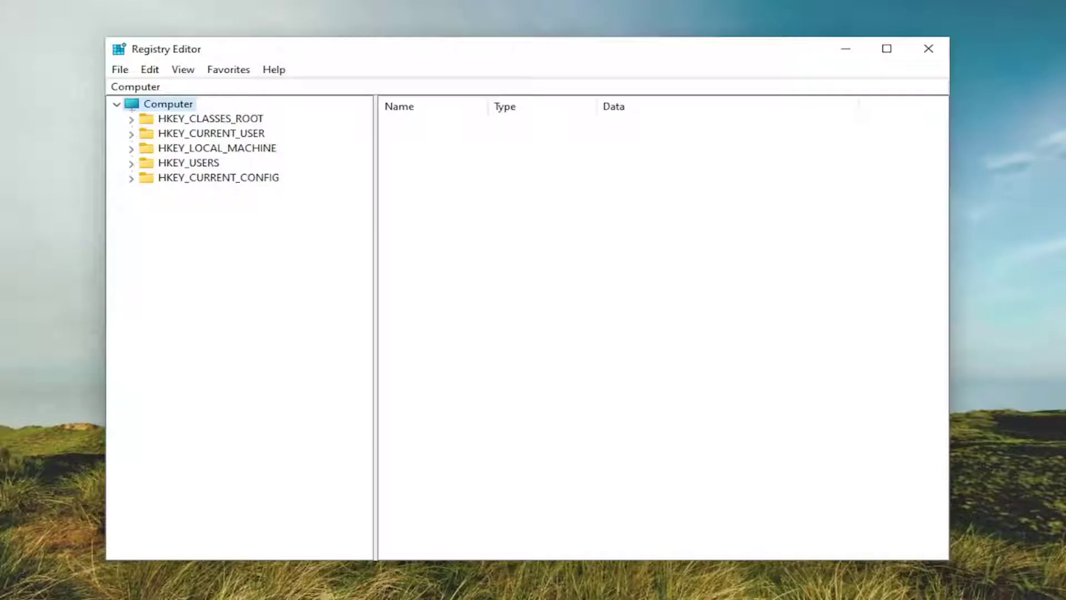
- Navigate to HKEY_CURRENT_USER\Control Panel\Desktop to list its values
double_click(235, 134)
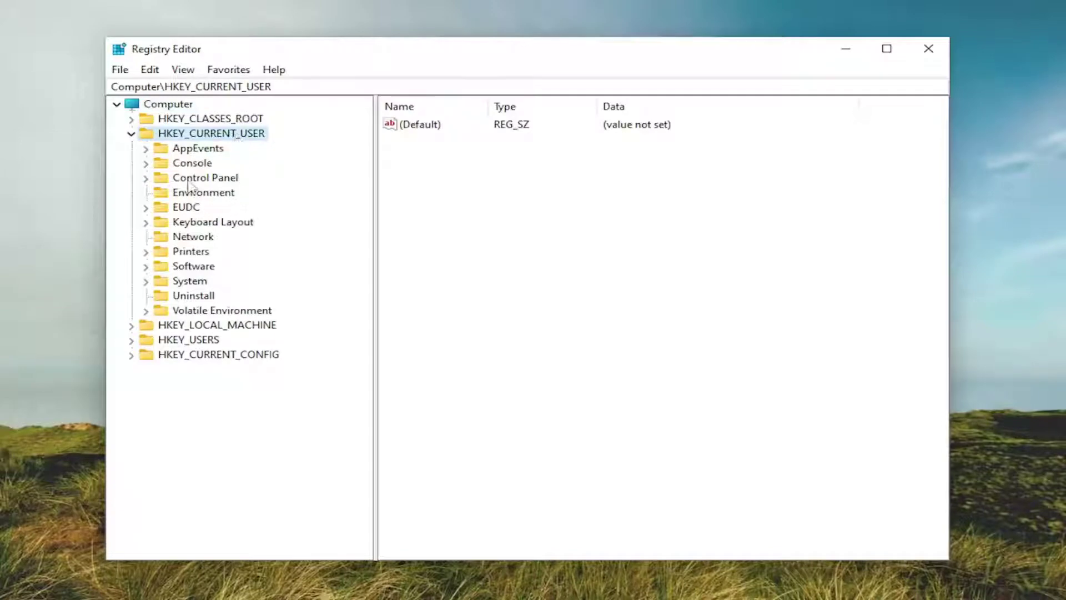
double_click(190, 179)
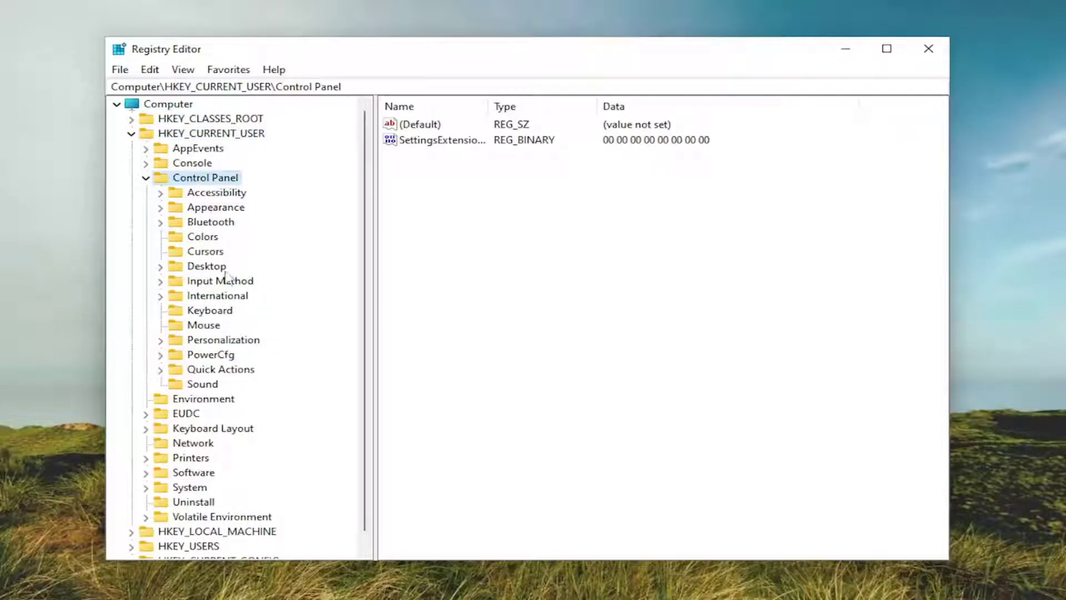
double_click(204, 267)
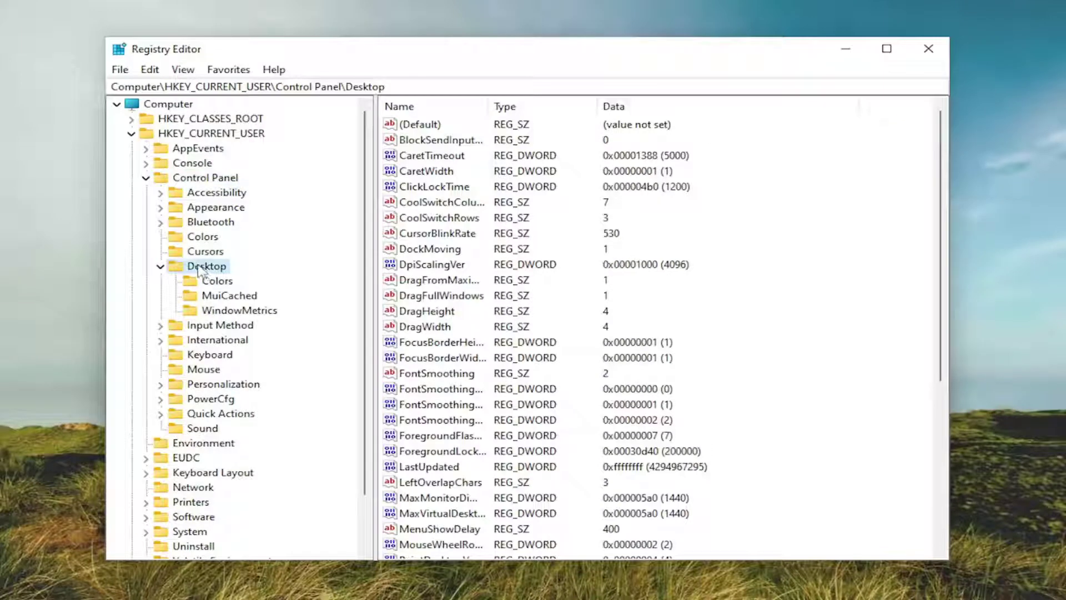
- Create a new string value in the Desktop key and name it DragFromMaximize
right_click(201, 271)
mouse_move(286, 293)
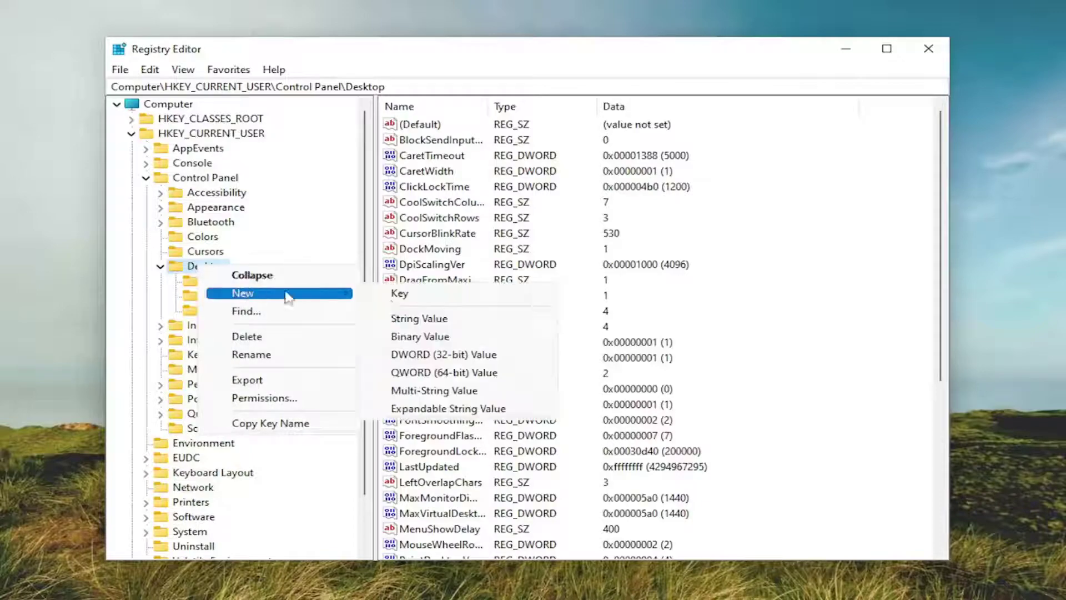
click(424, 319)
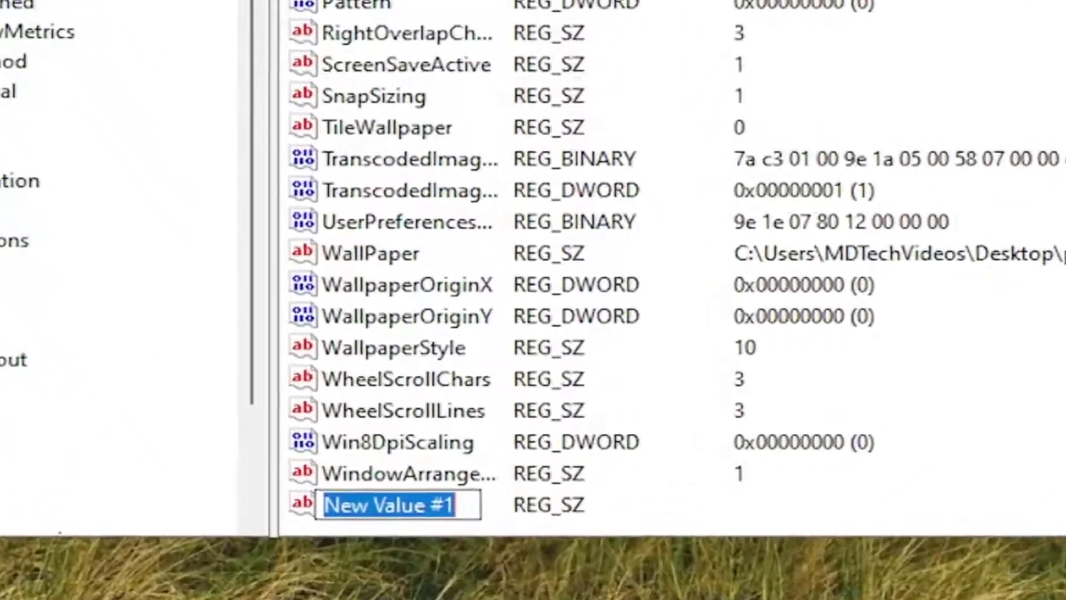
text(Dra)
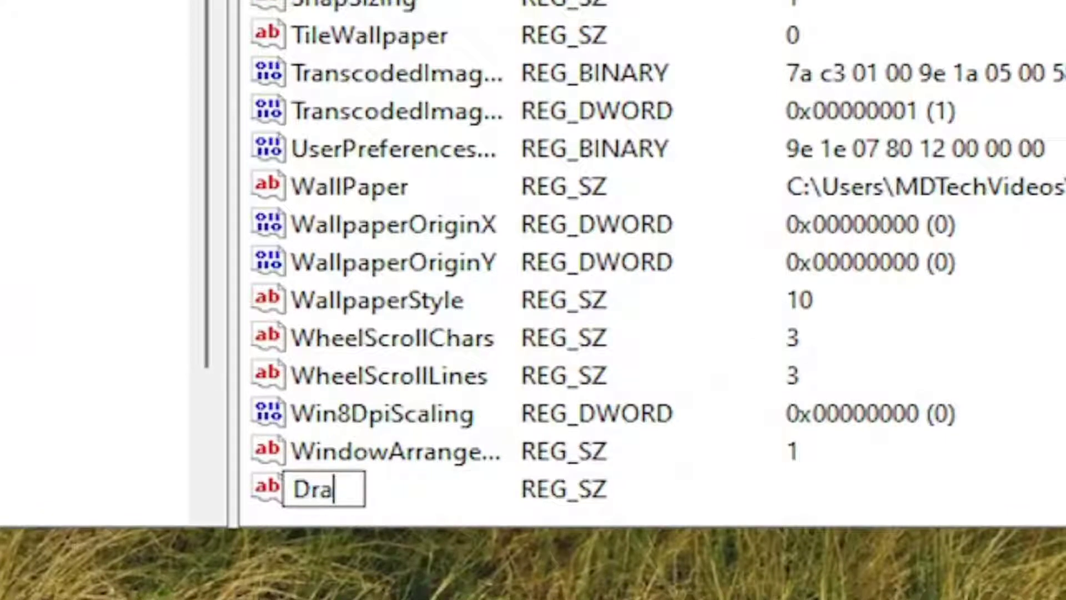
text(gFro)
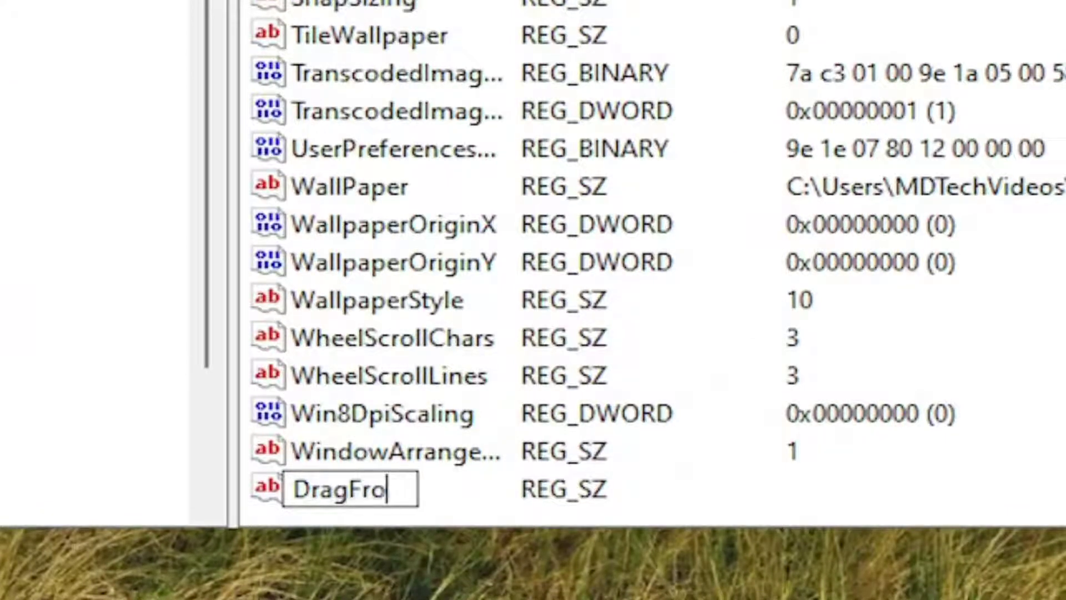
text(mMaximize)
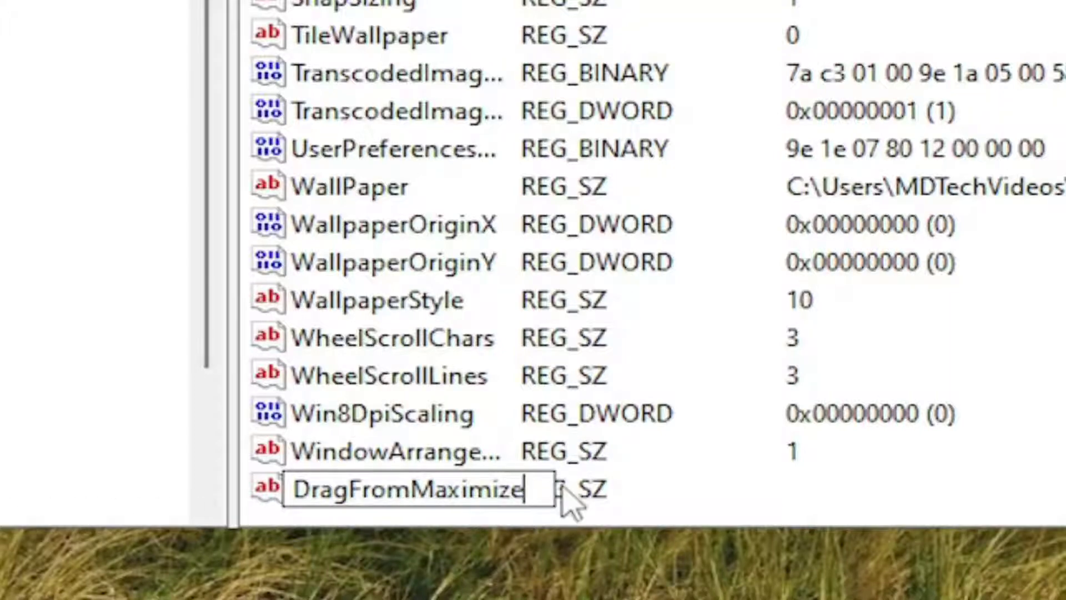
- Confirm the name, dismiss the duplicate-name error, and delete the stray New Value #1
key(Return)
key(Return)
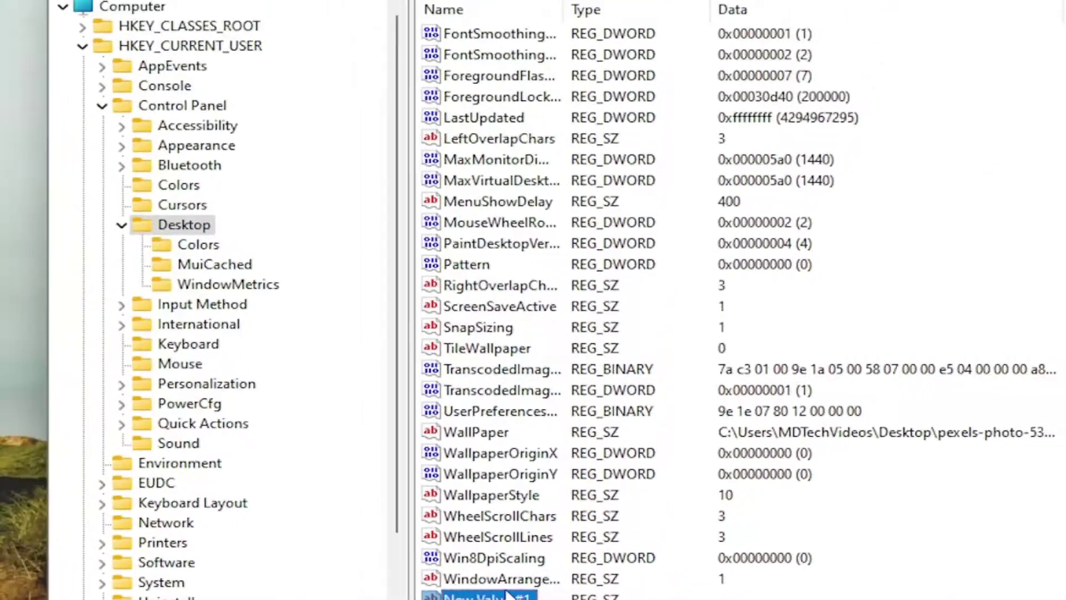
key(Escape)
key(Delete)
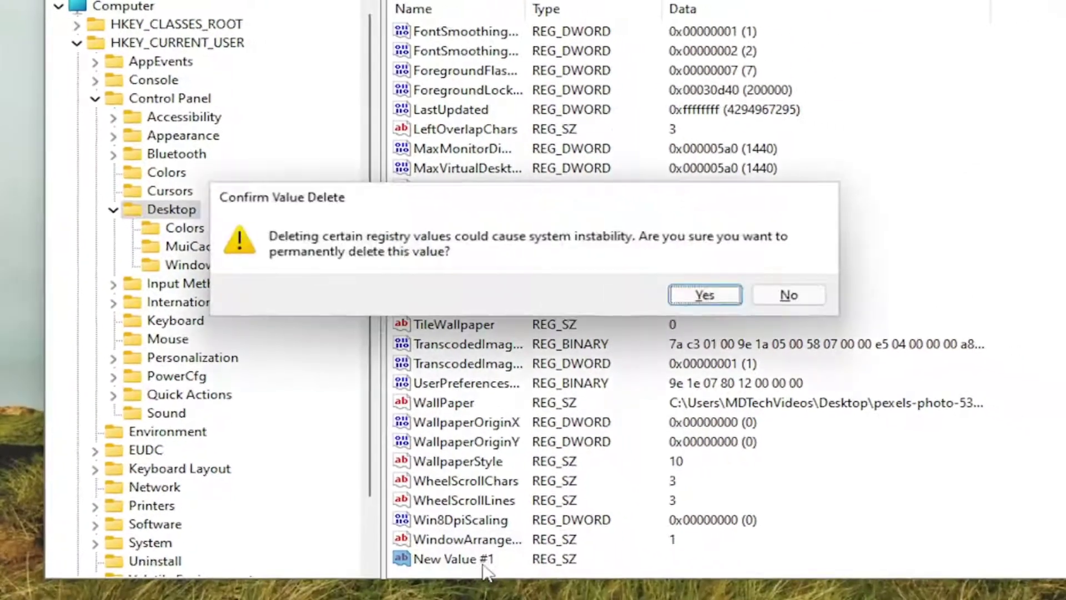
click(712, 295)
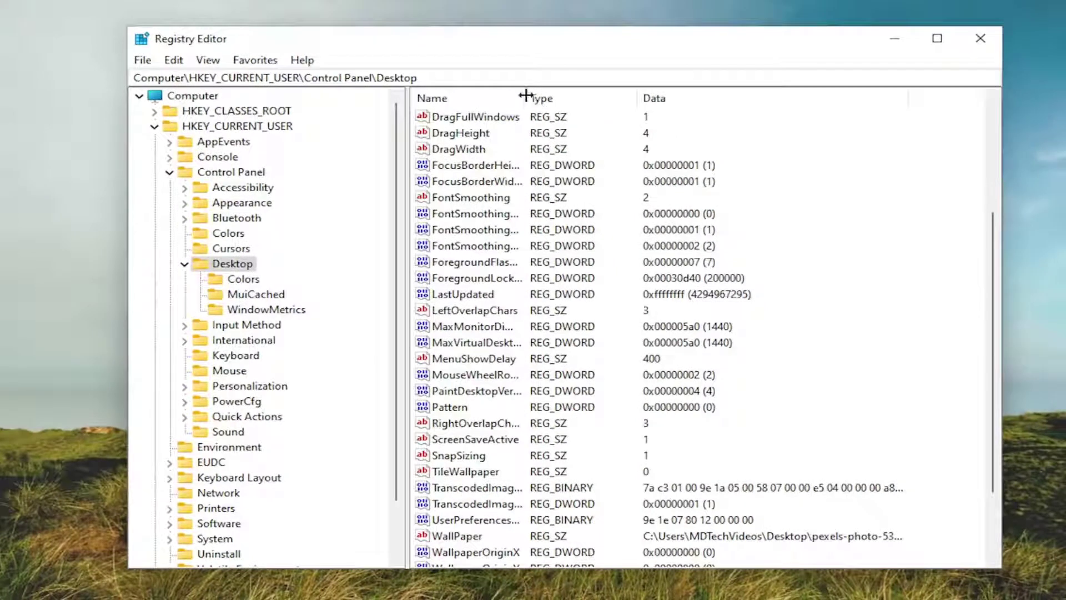
- Widen the Name column and select the existing DragFromMaximize value
double_click(525, 96)
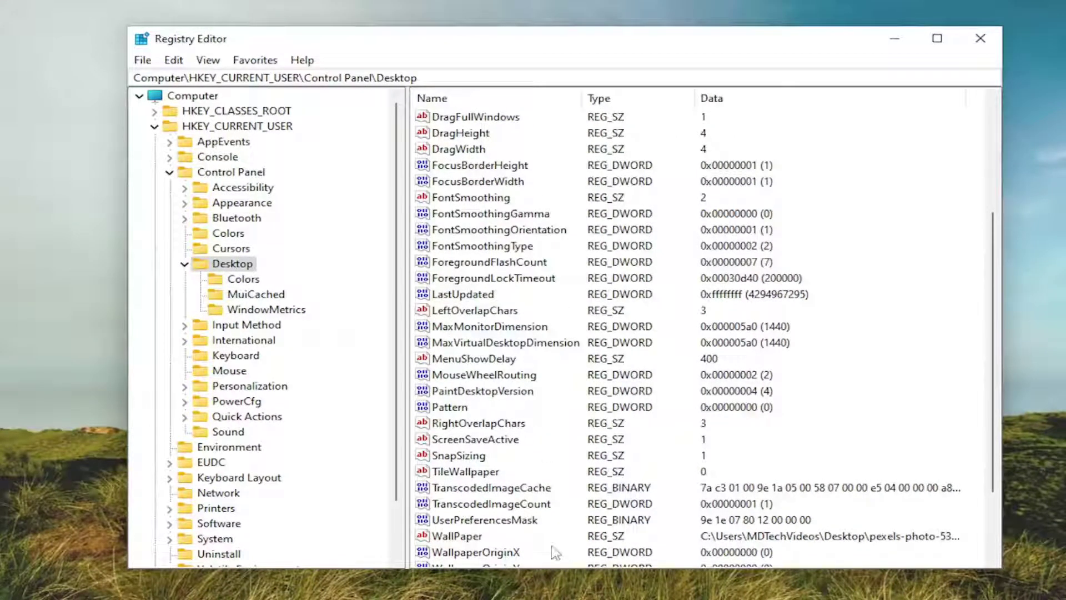
scroll(522, 369, down, 2)
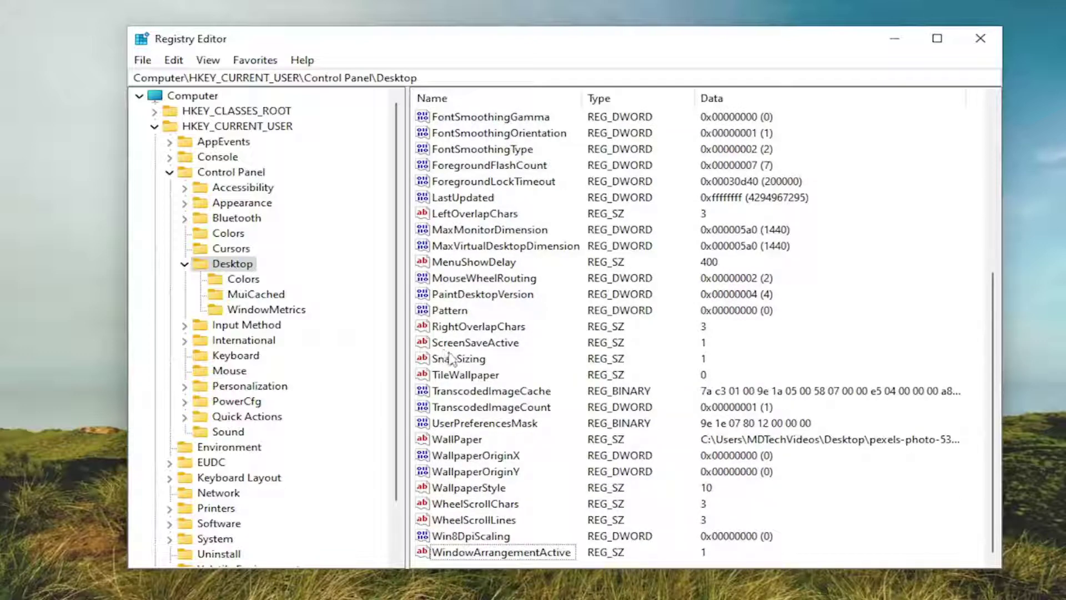
scroll(448, 361, up, 5)
click(480, 247)
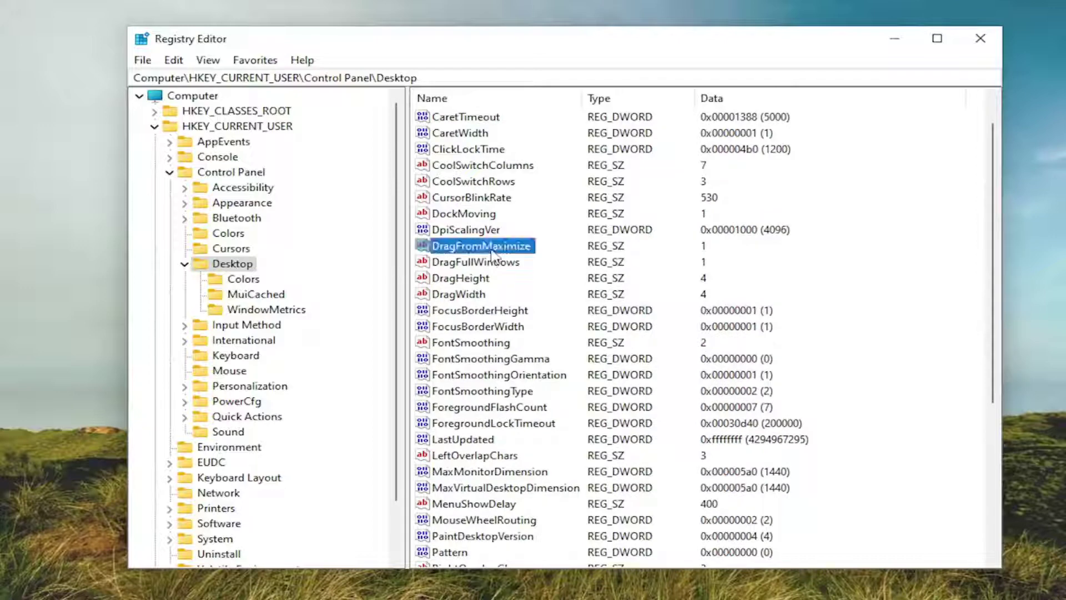
- Edit DragFromMaximize, changing its data to 0 then back to 1, save, and collapse Desktop
double_click(483, 250)
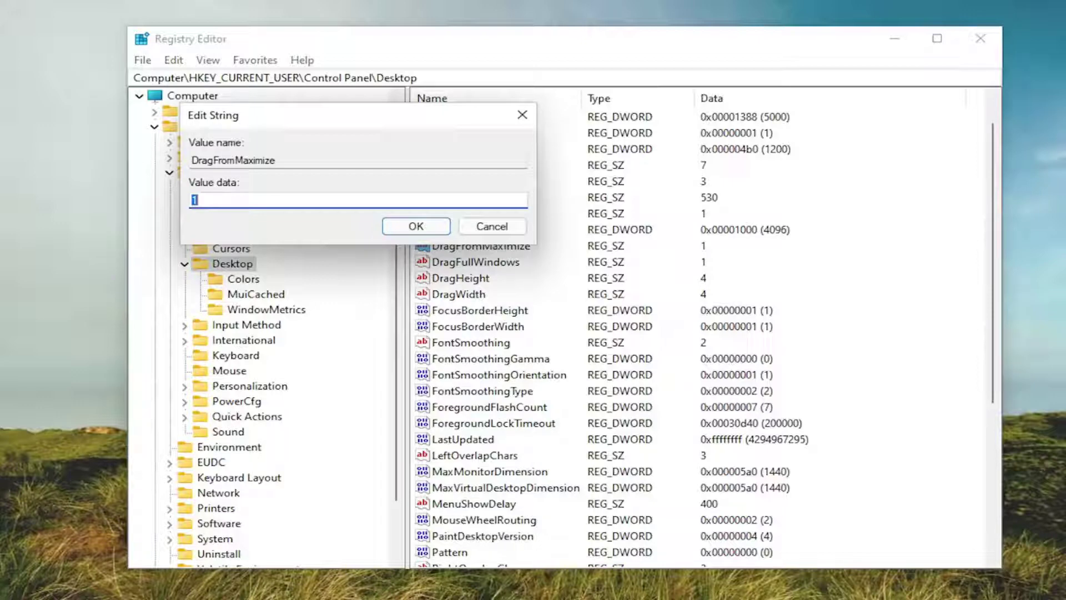
drag(356, 114, 591, 129)
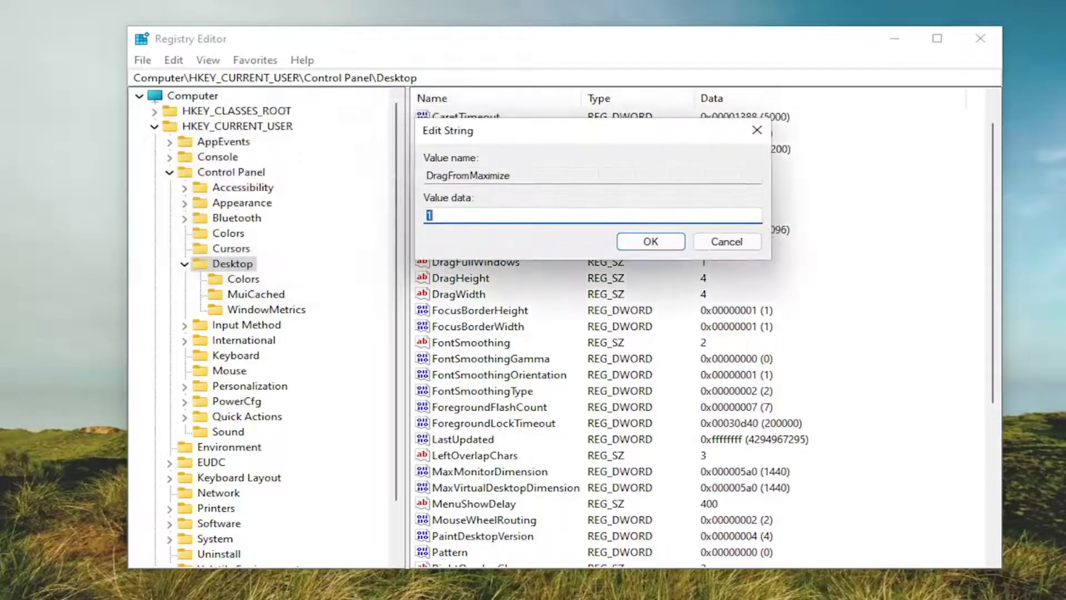
click(432, 216)
drag(435, 216, 408, 225)
text(0)
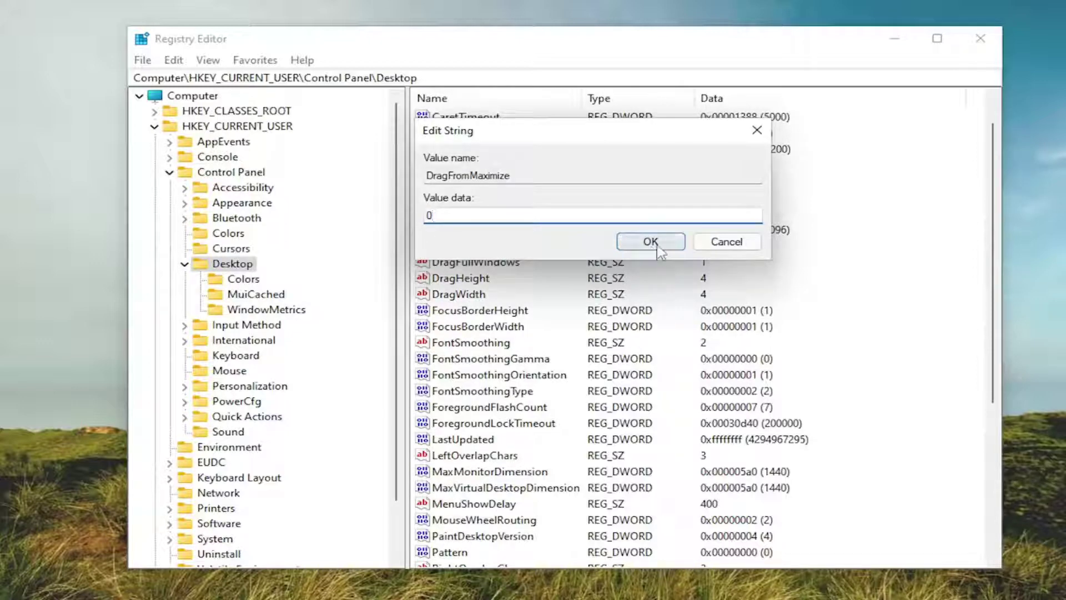
key(BackSpace)
text(1)
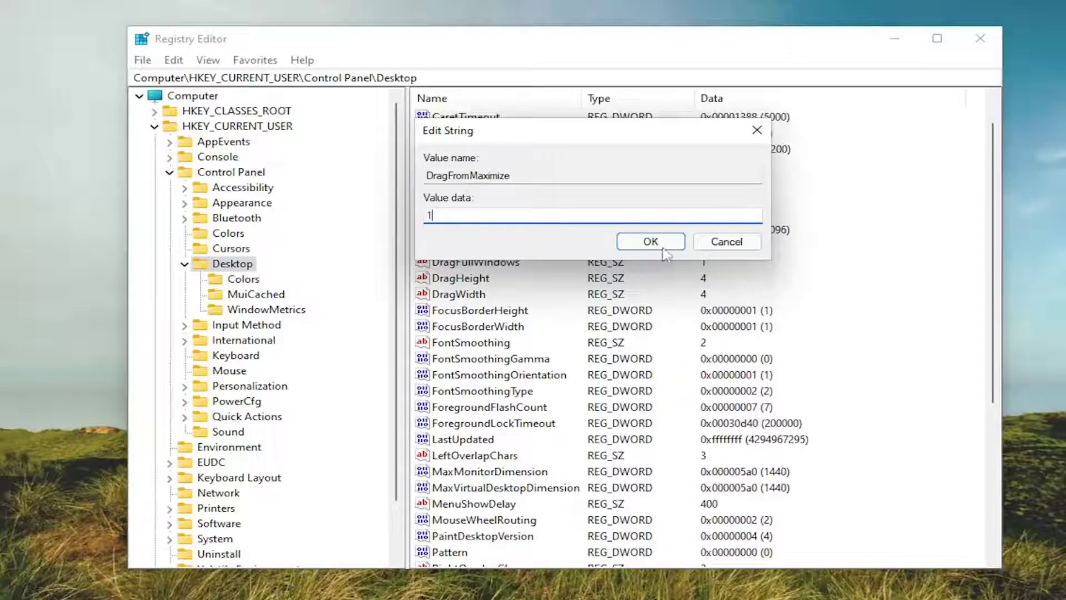
click(651, 241)
click(184, 264)
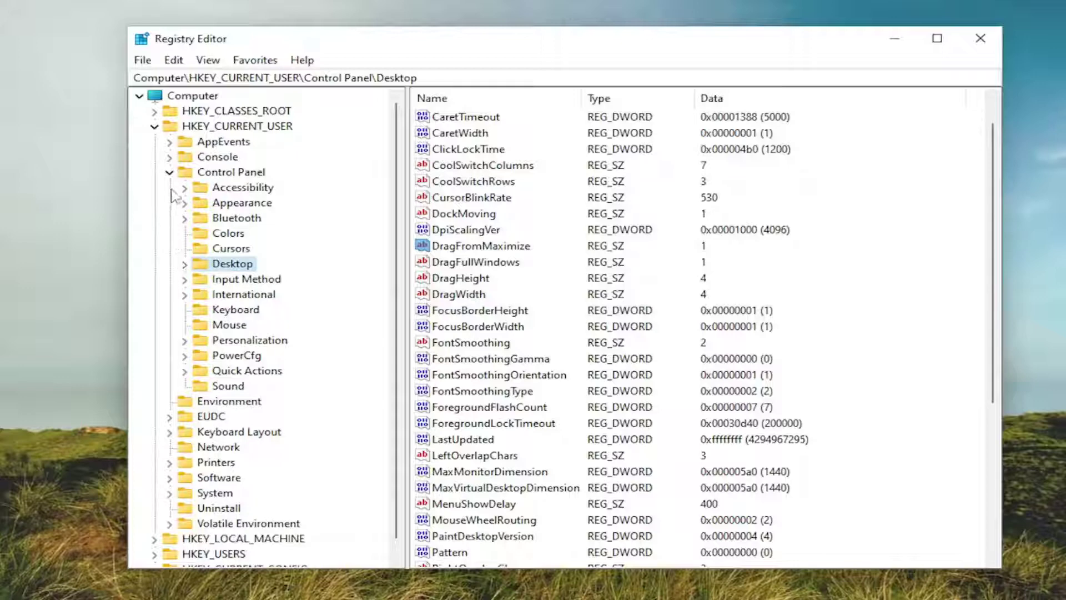
- Fold the tree back by collapsing Control Panel, Console and HKEY_CURRENT_USER
click(170, 158)
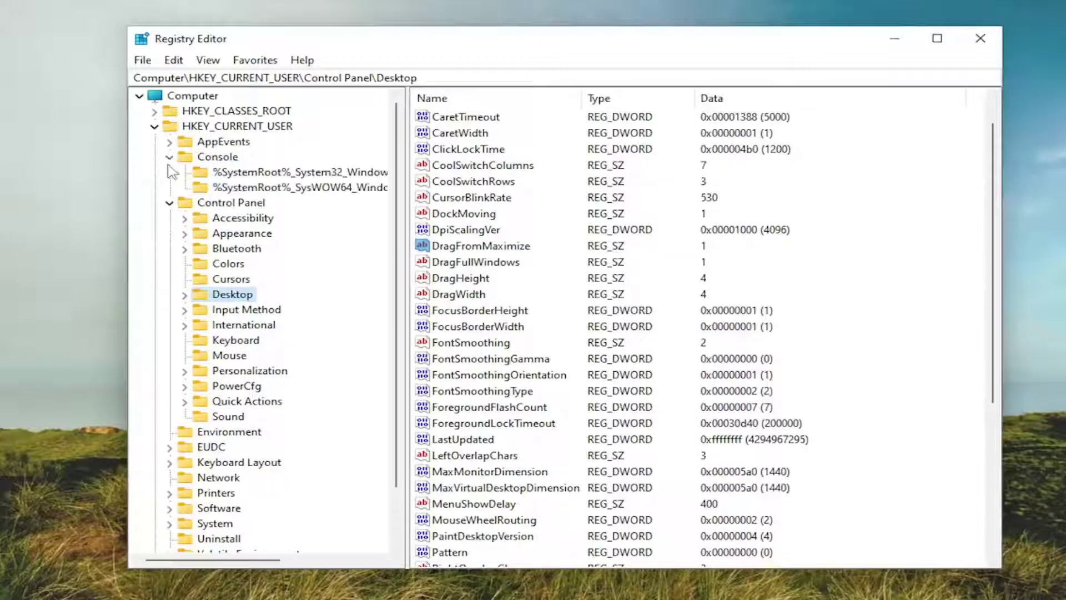
click(170, 202)
click(169, 157)
click(154, 127)
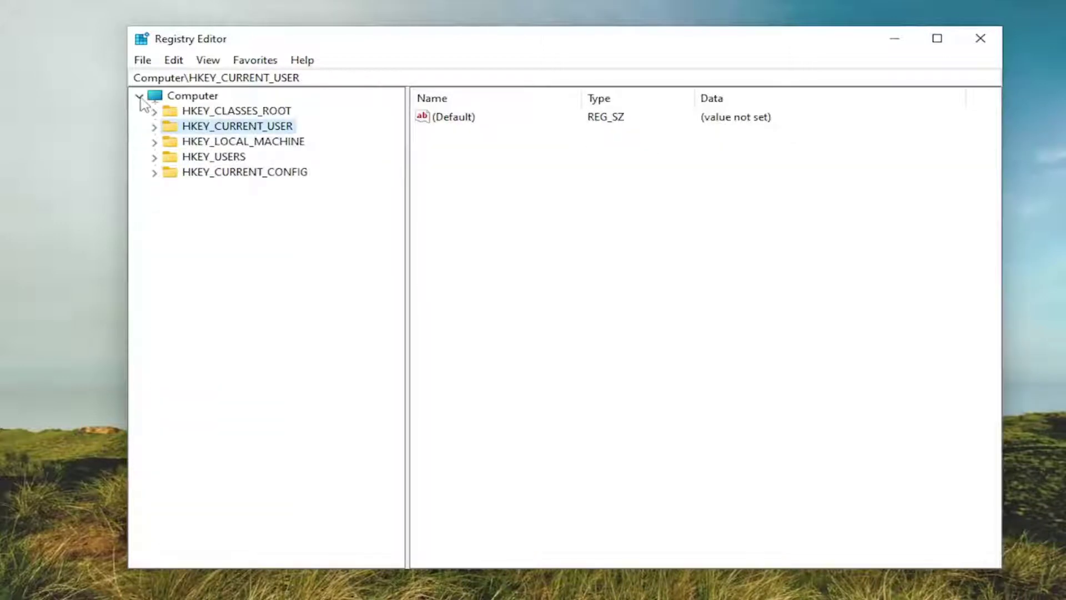